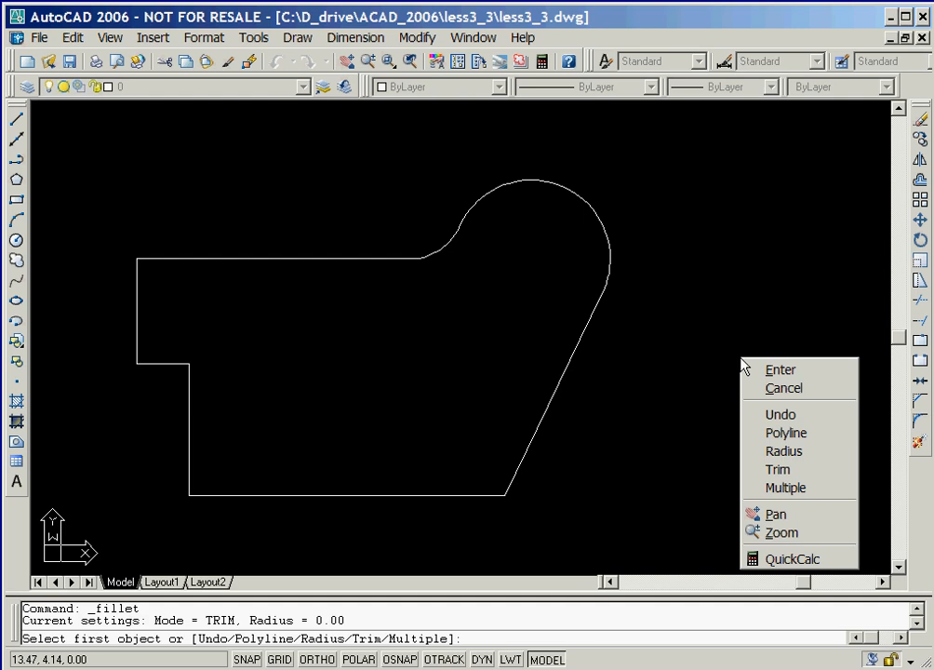
Fillet the outline's lower-left corner, between the long vertical edge and the bottom edge, with a radius of 0.75.
click(760, 456)
text(0.75)
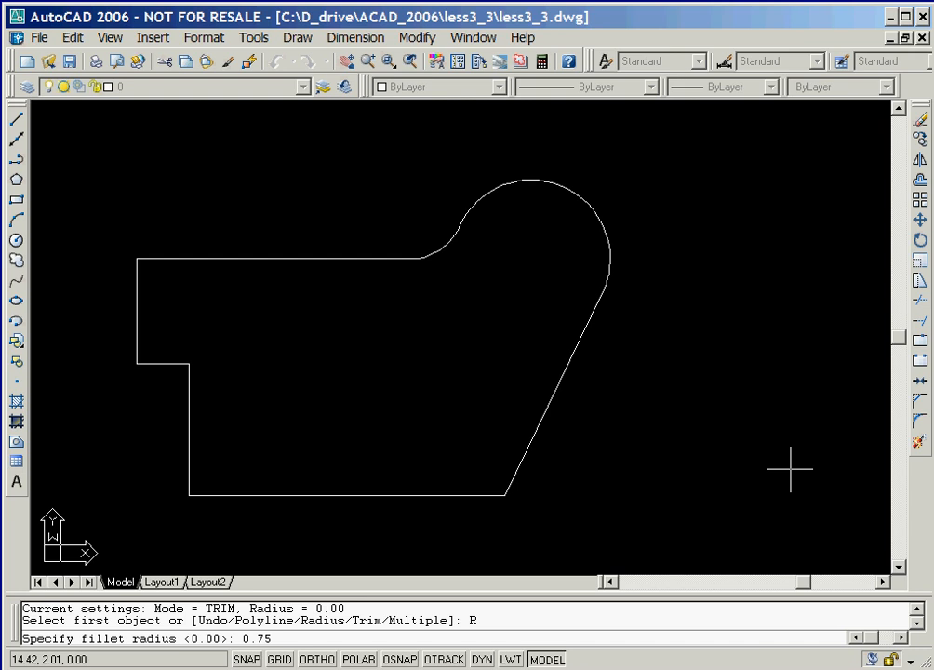
key(Return)
click(189, 418)
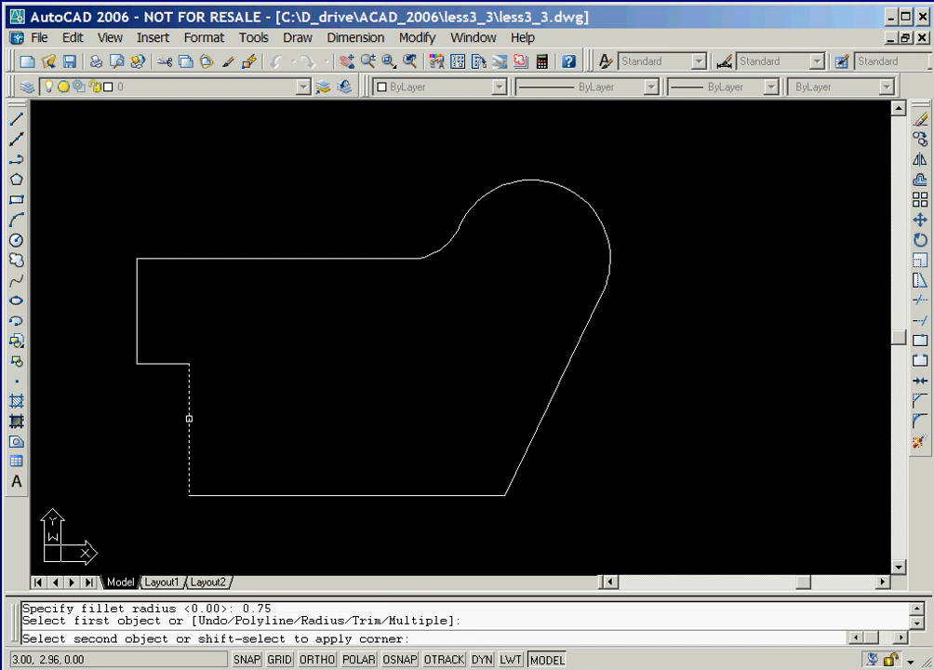
click(255, 495)
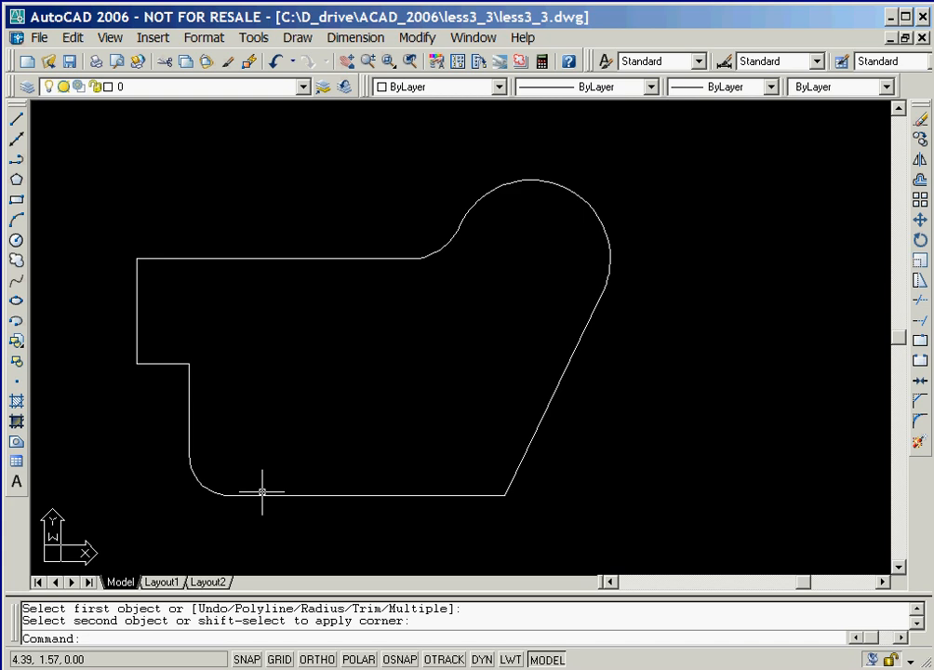
Fillet the notch corner between the short horizontal edge and the vertical edge below it with a radius of 0.25.
click(918, 426)
right_click(720, 382)
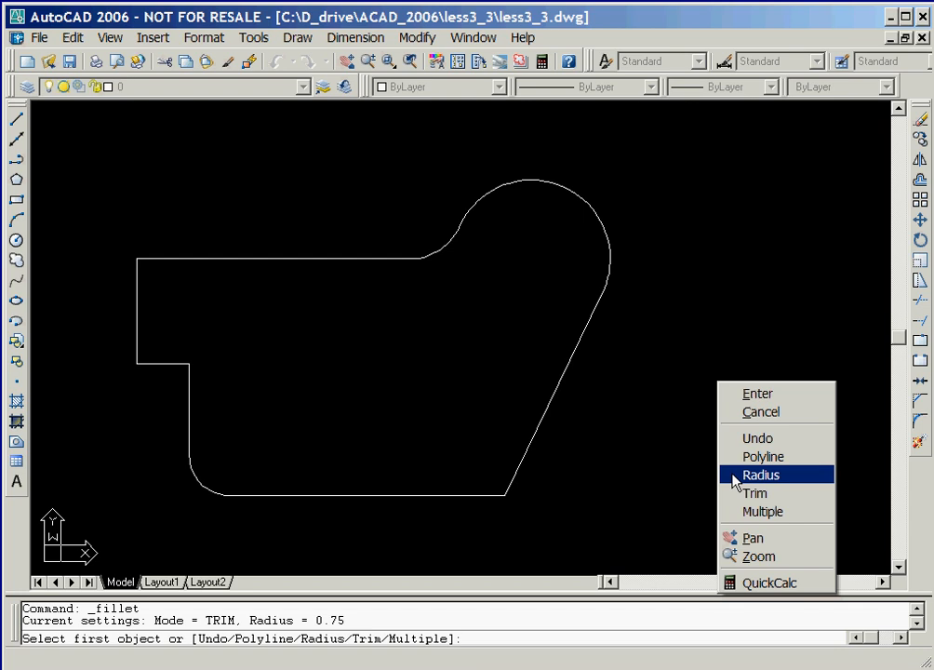
click(736, 476)
text(0.25)
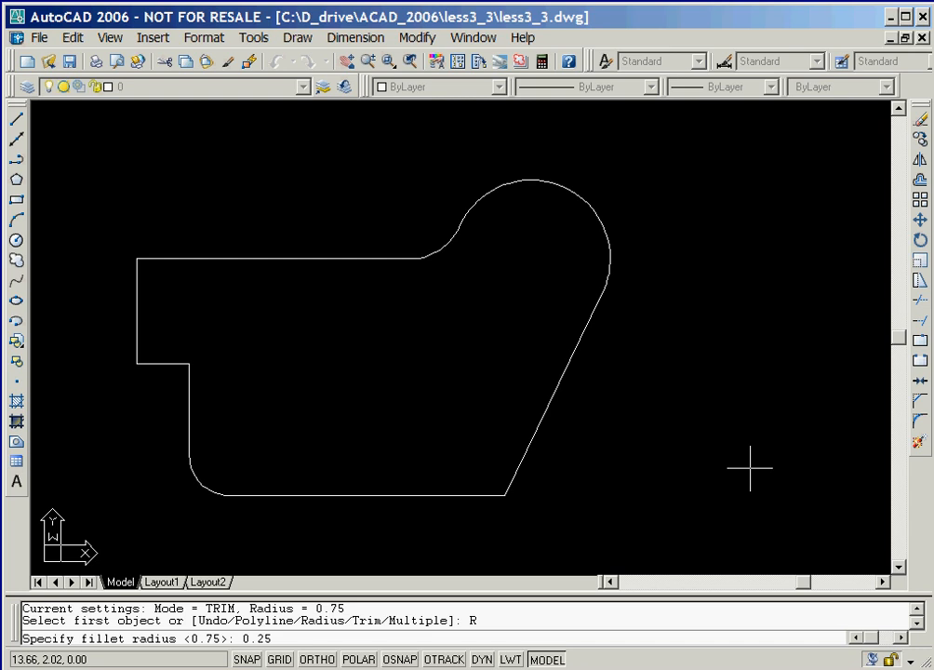
key(Return)
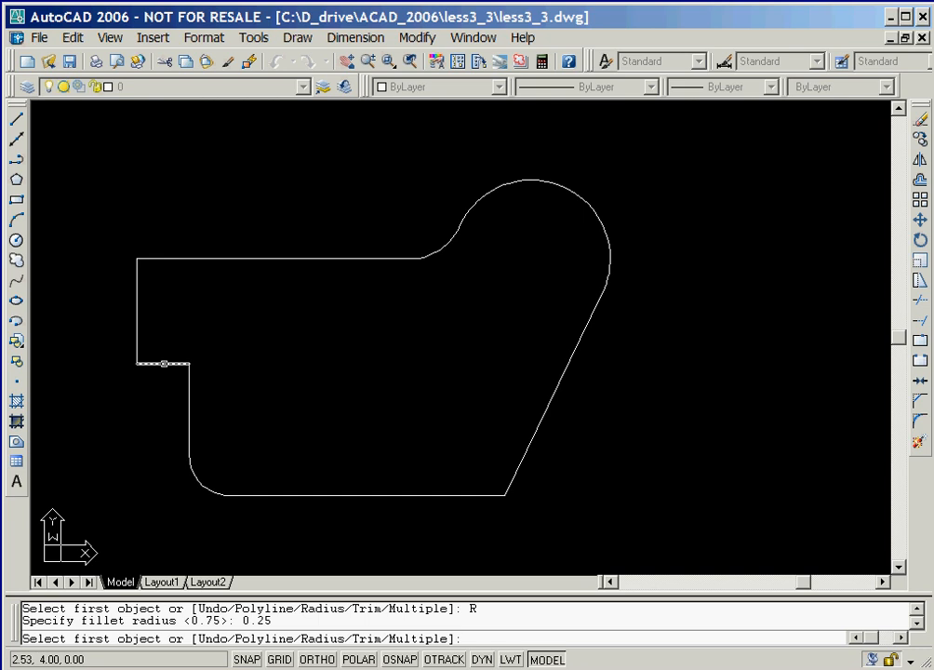
click(165, 362)
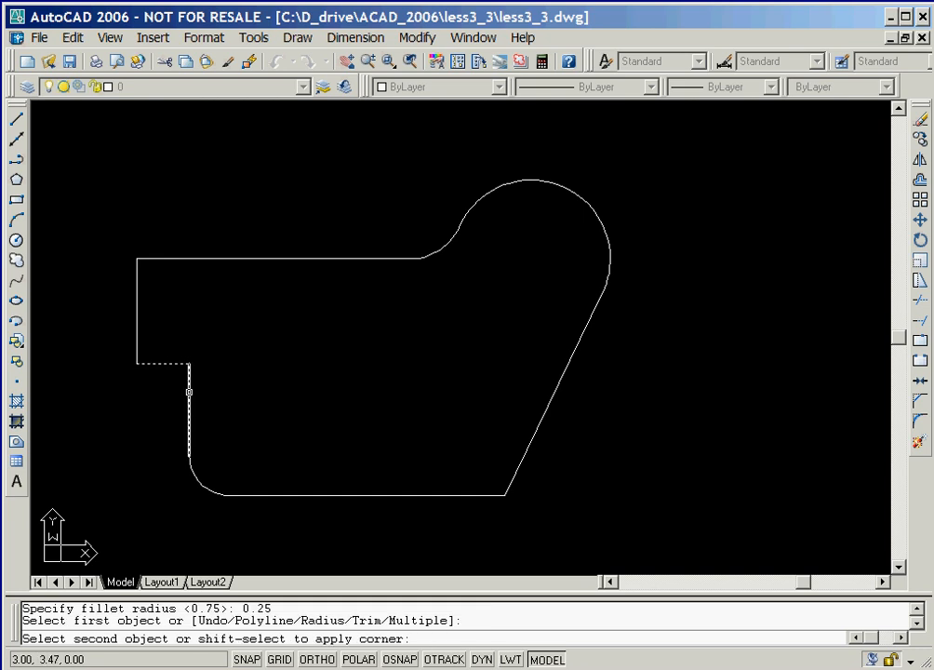
click(189, 392)
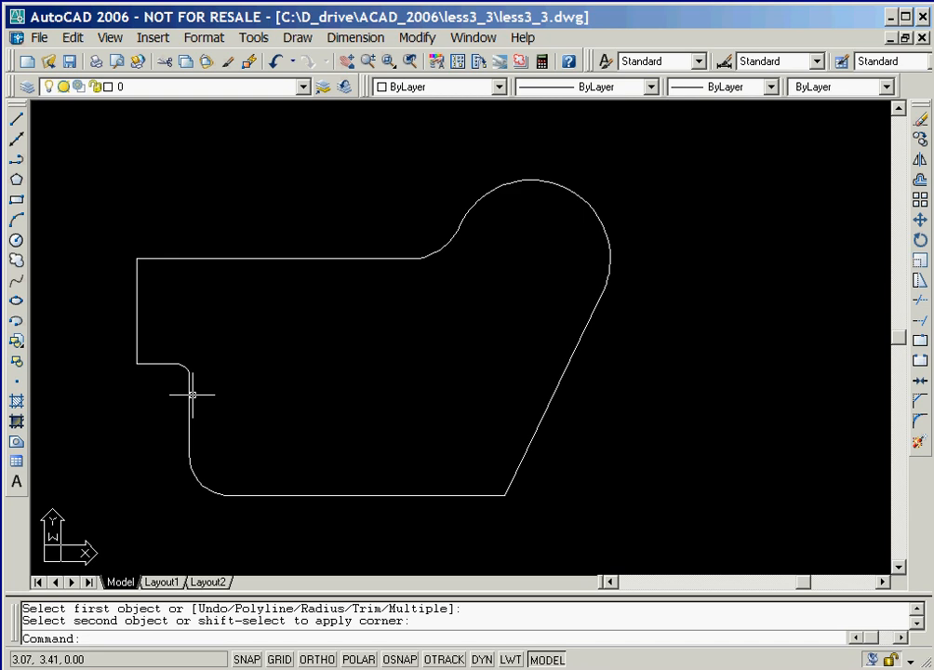
Start editing the outline's top horizontal line as a polyline, converting the line into one.
click(418, 37)
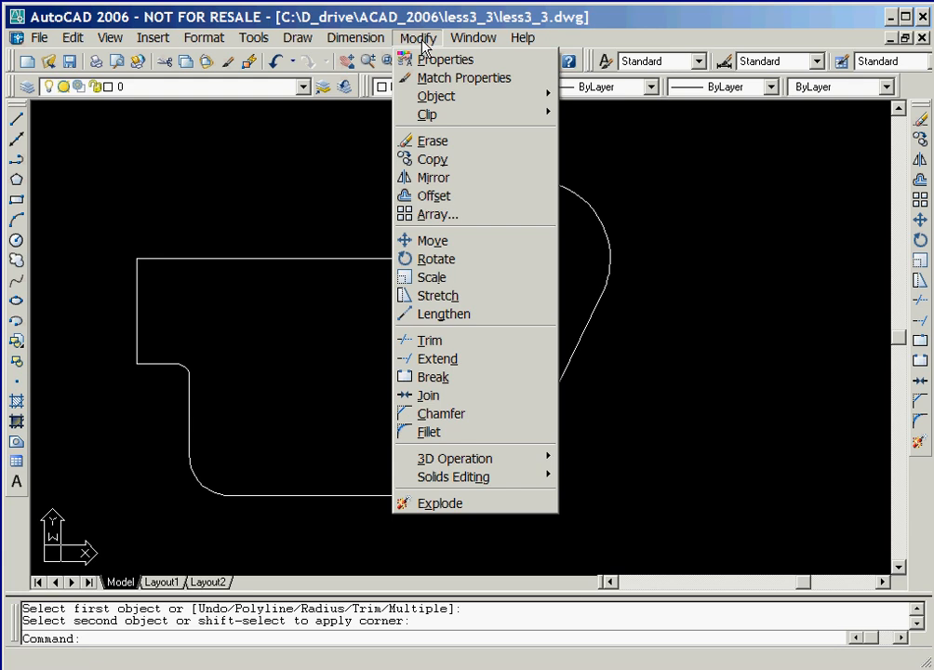
mouse_move(438, 96)
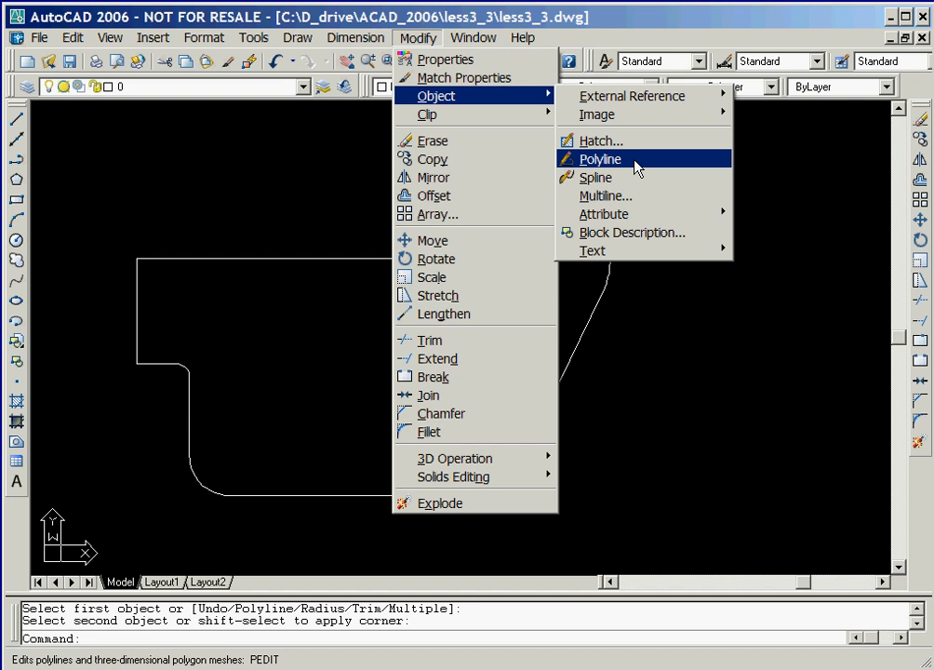
click(637, 168)
click(344, 258)
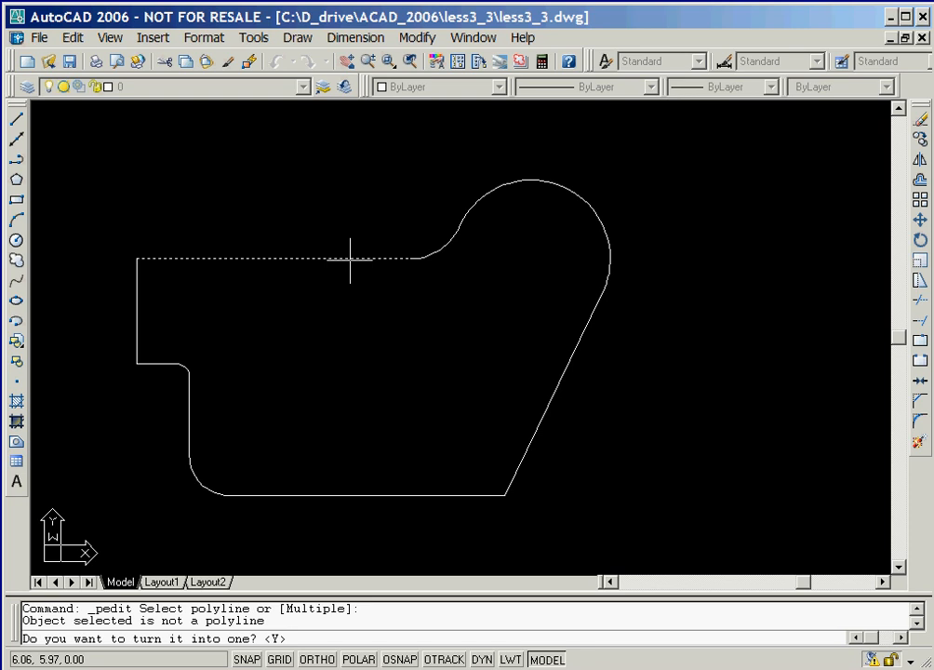
key(Return)
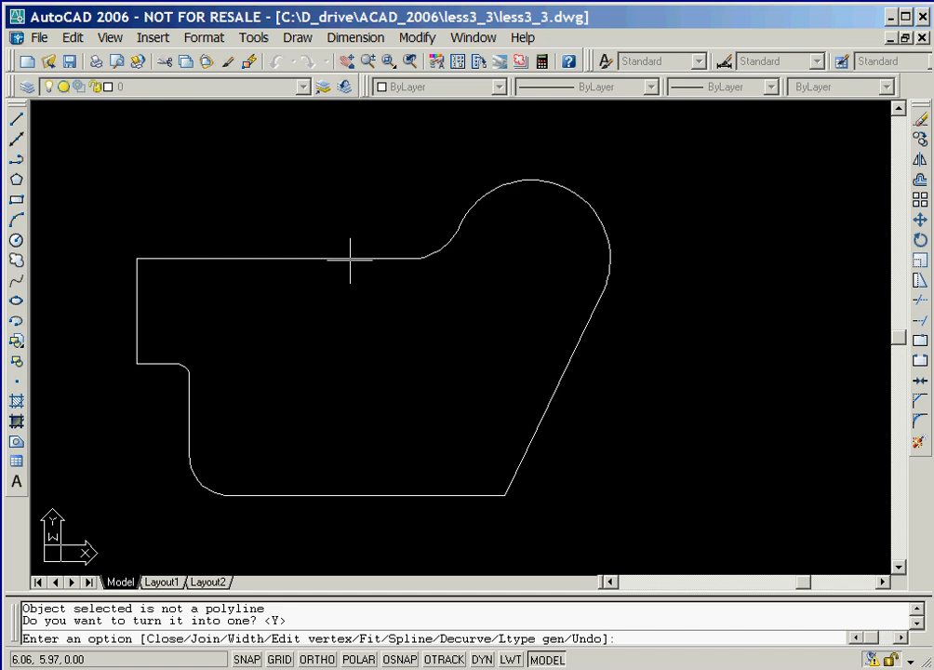
Join all the outline's lines and arcs to the top-edge polyline and finish the polyline edit.
right_click(350, 263)
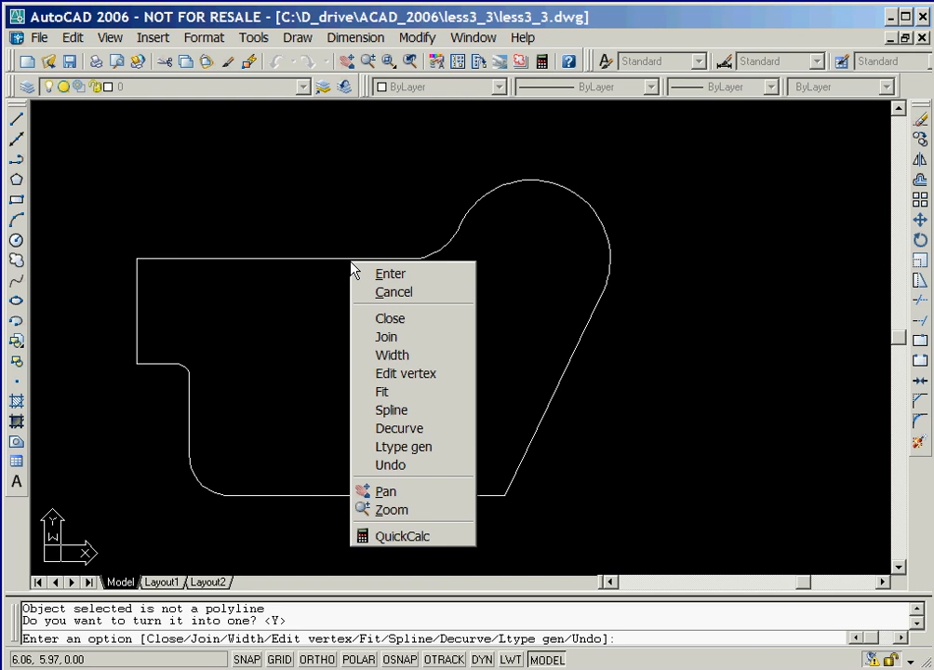
click(370, 339)
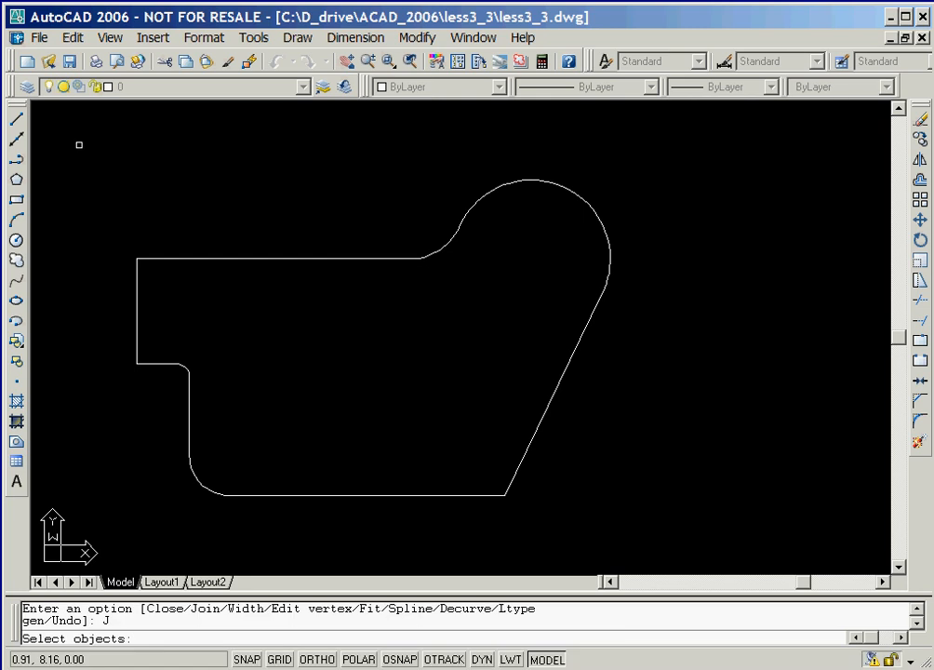
click(79, 144)
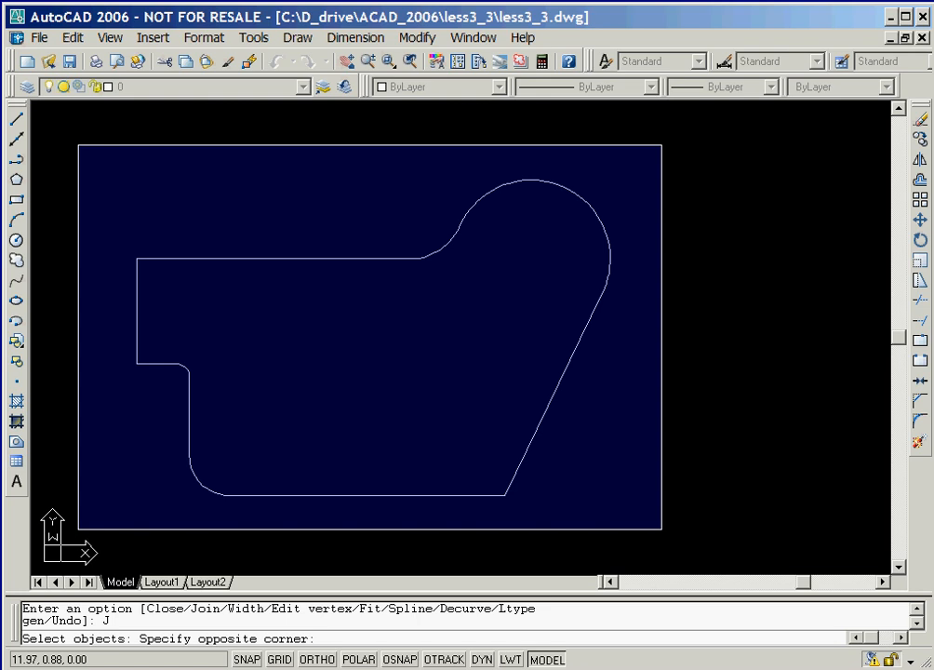
click(662, 529)
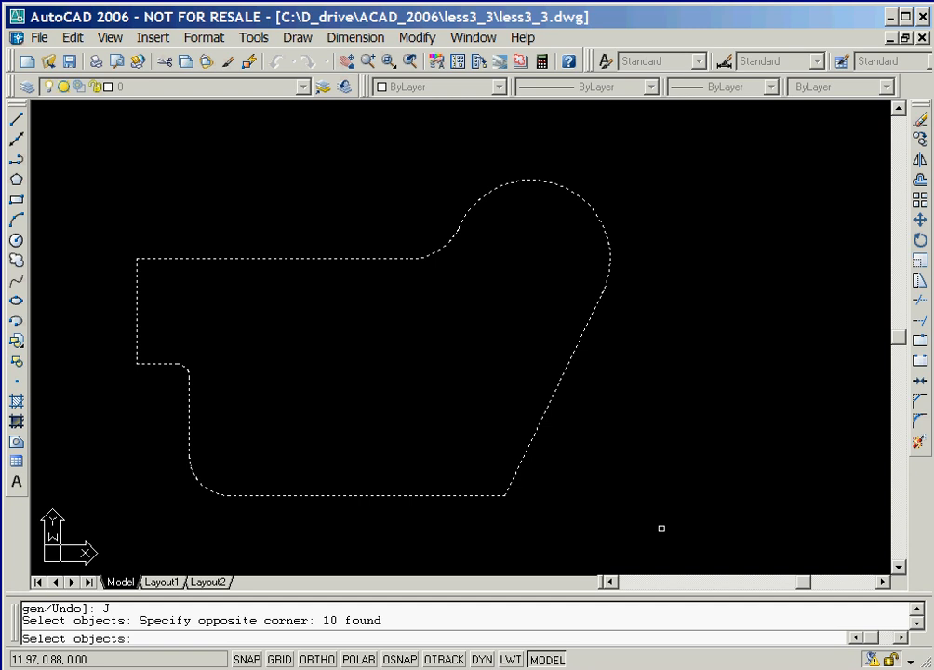
key(Return)
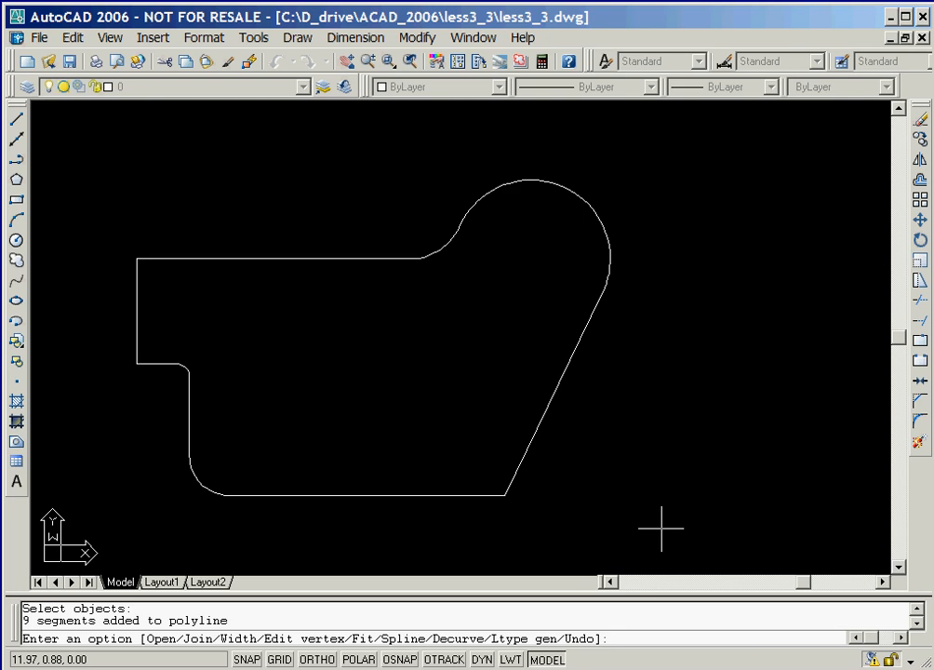
right_click(650, 343)
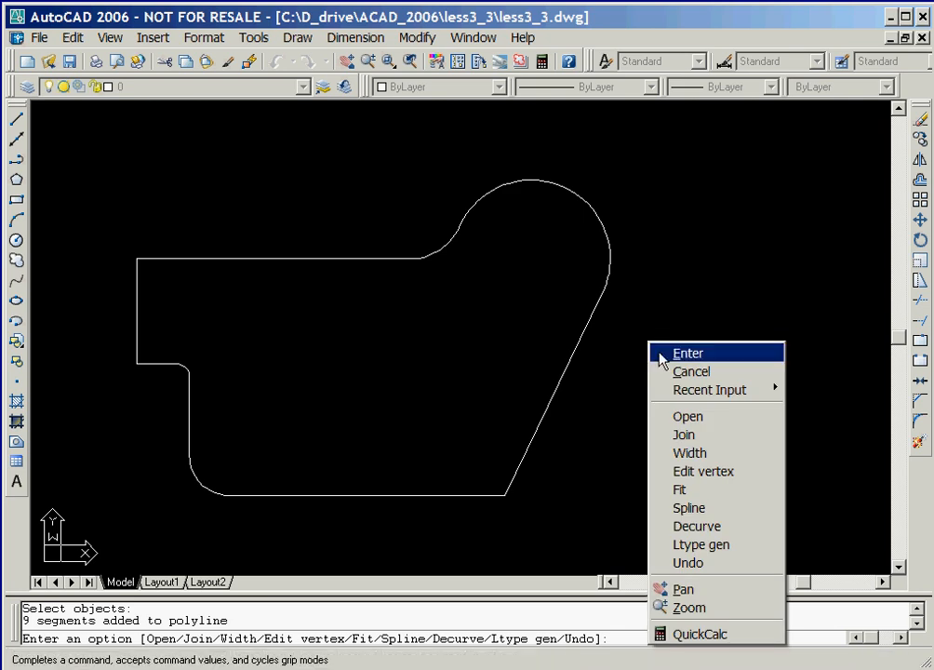
click(662, 354)
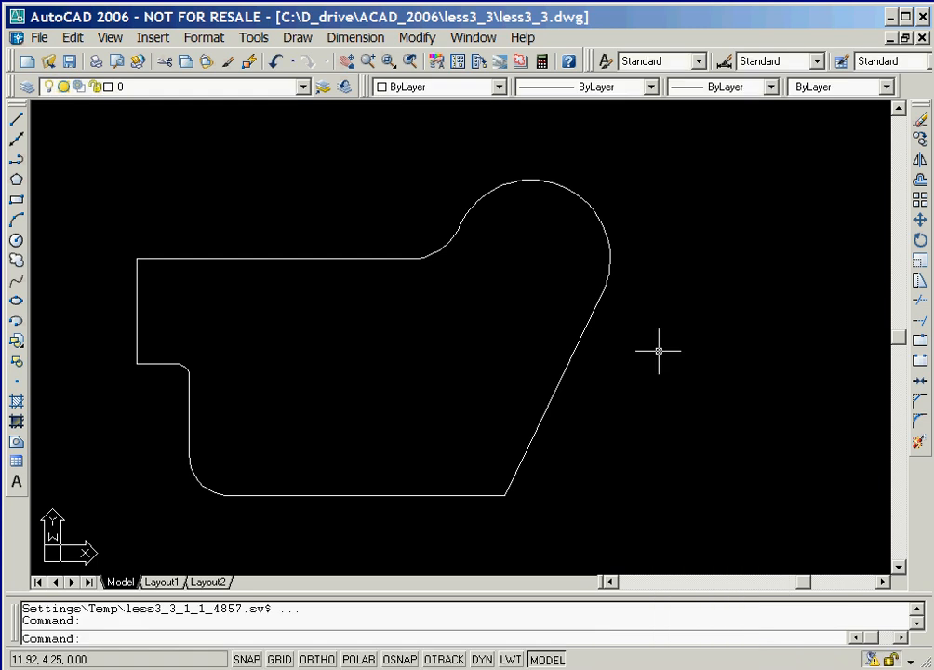
Offset the joined outline polyline inward by 0.5.
click(919, 183)
text(0.5)
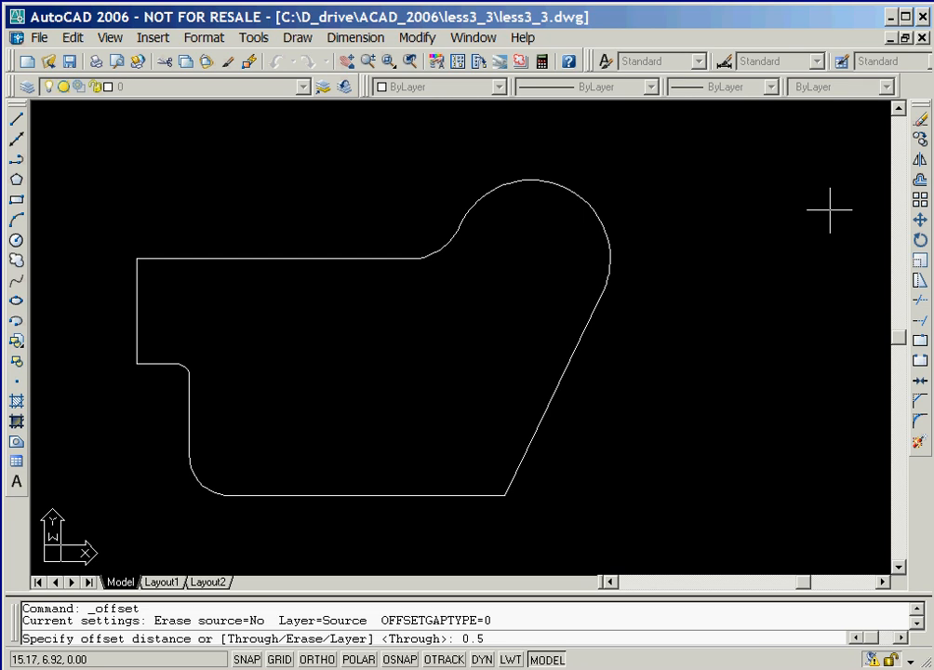
key(Return)
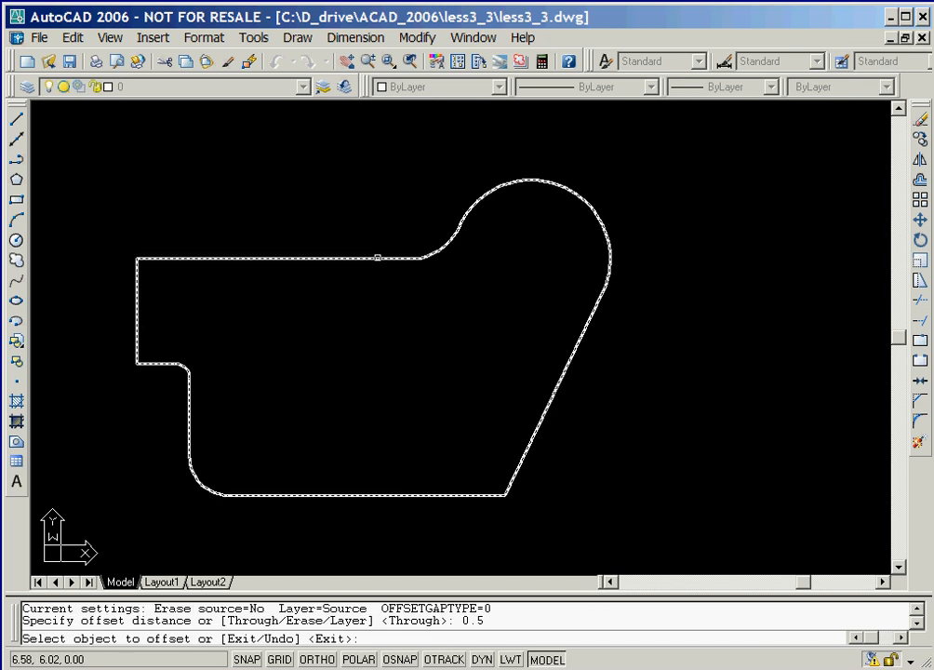
click(376, 256)
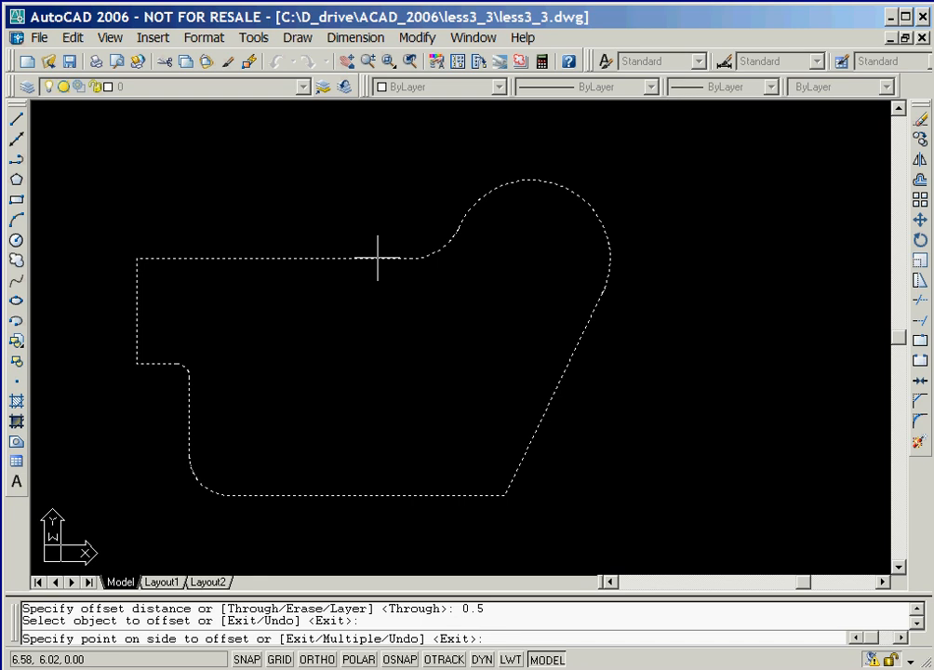
click(376, 345)
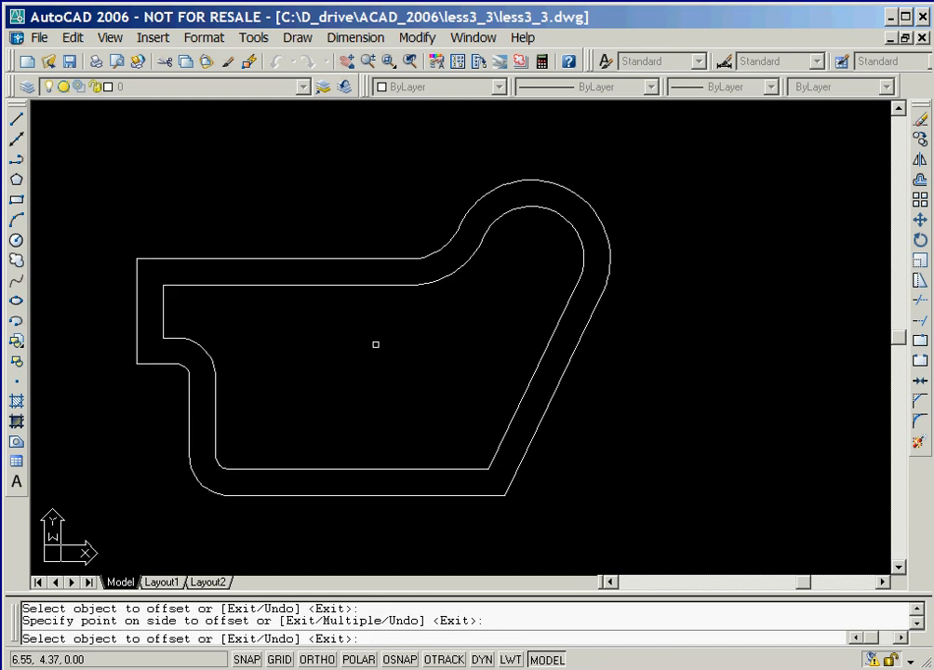
right_click(376, 344)
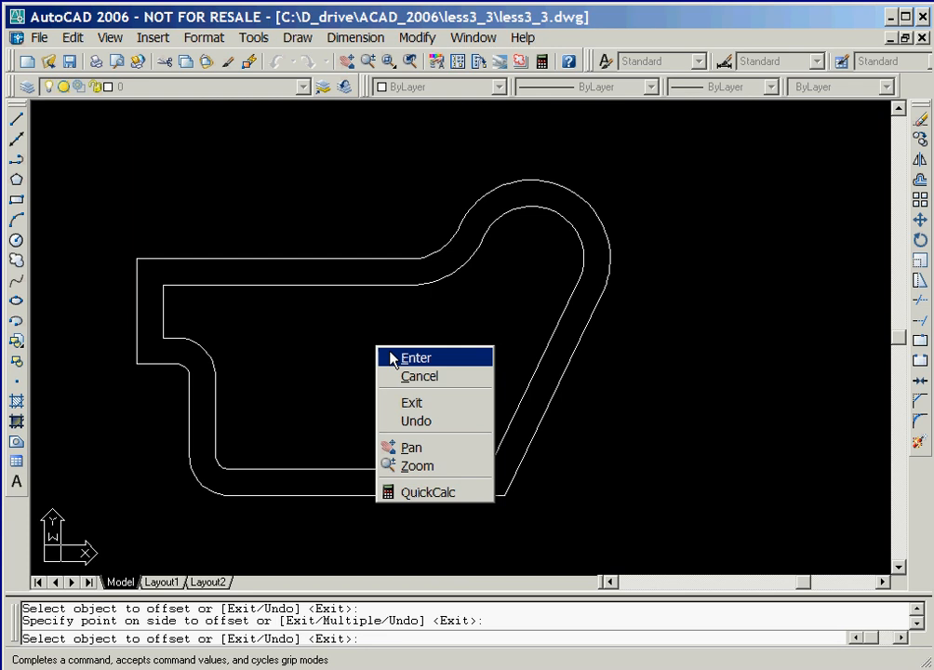
click(391, 359)
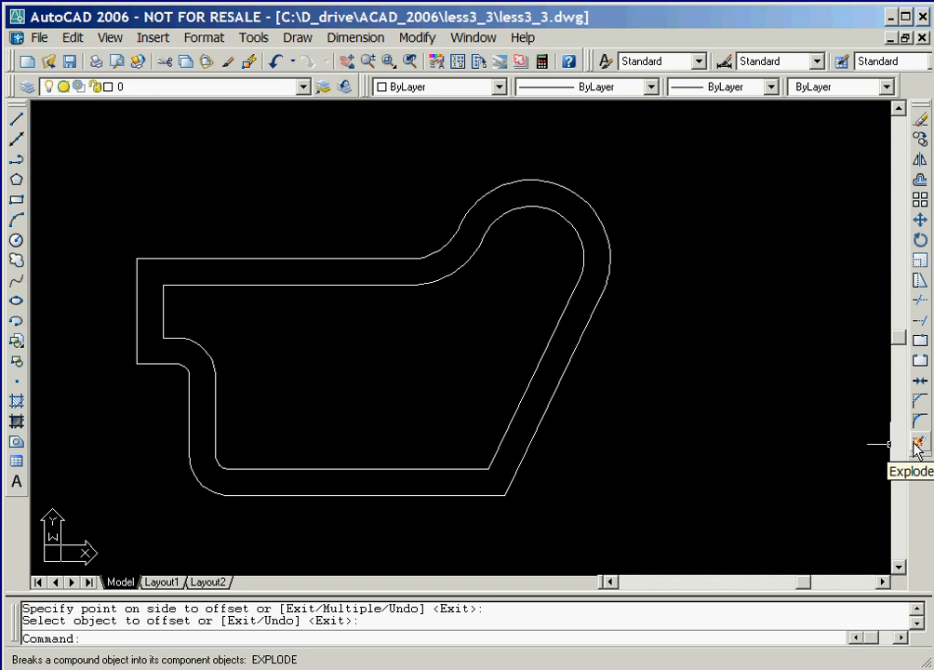
Explode the inner offset polyline into separate lines and arcs.
click(916, 445)
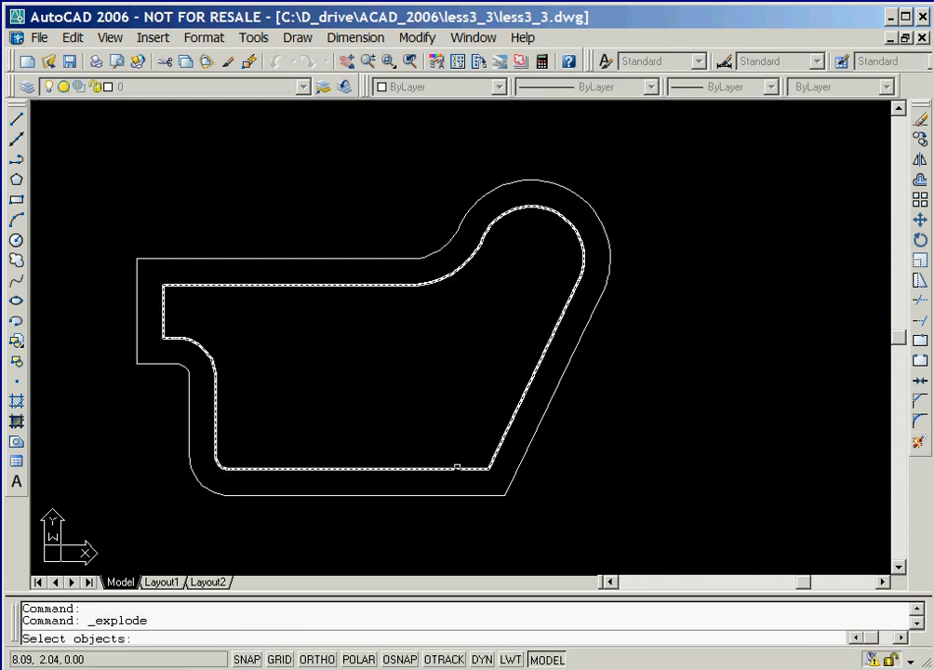
click(457, 466)
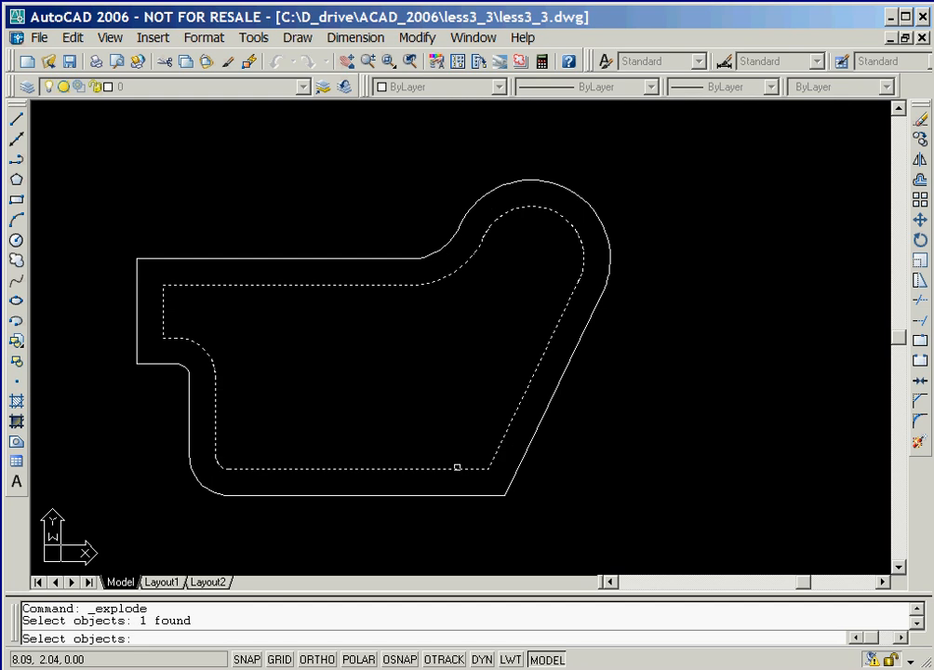
key(Return)
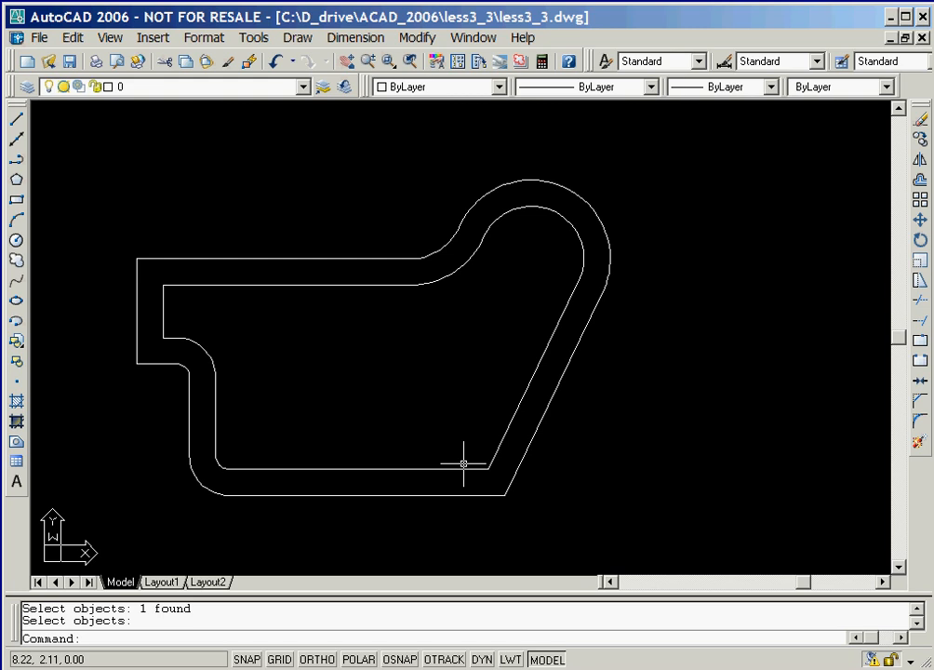
Fillet the inner outline's lower-right corner, between its bottom line and slanted line, with a radius of 0.5.
click(921, 424)
right_click(757, 363)
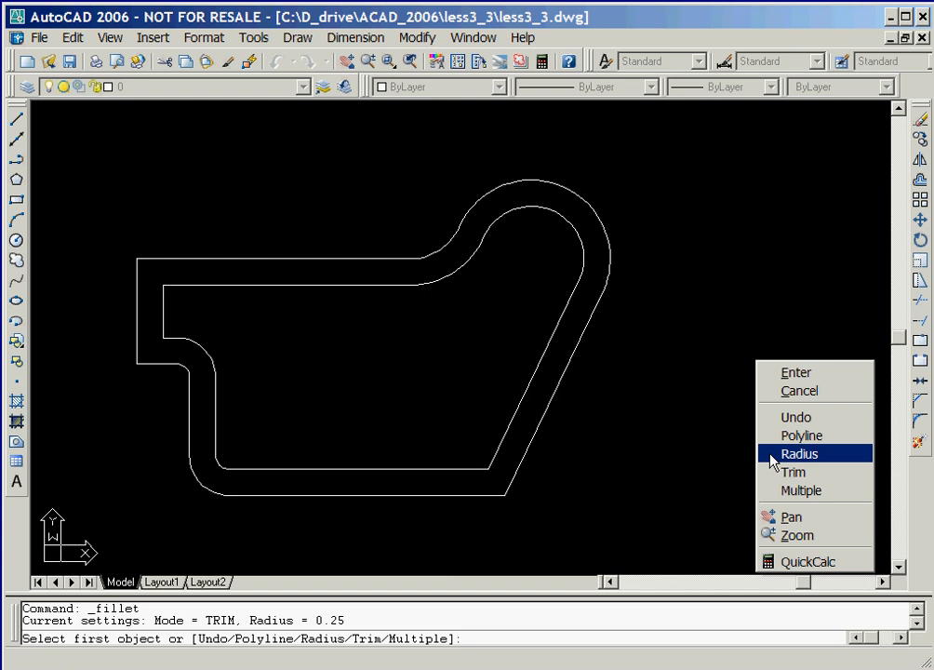
click(771, 454)
text(0.5)
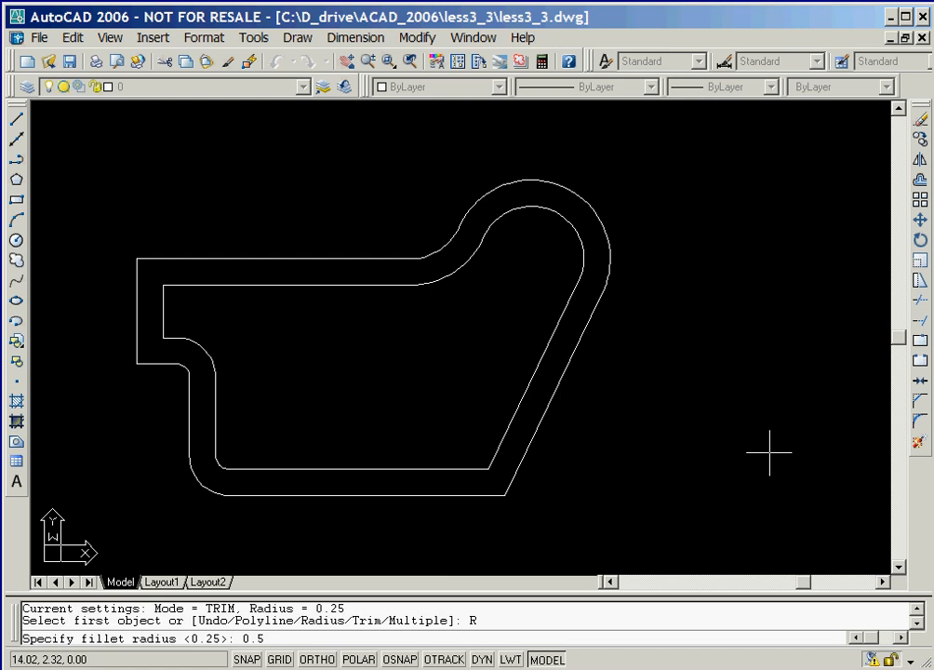
key(Return)
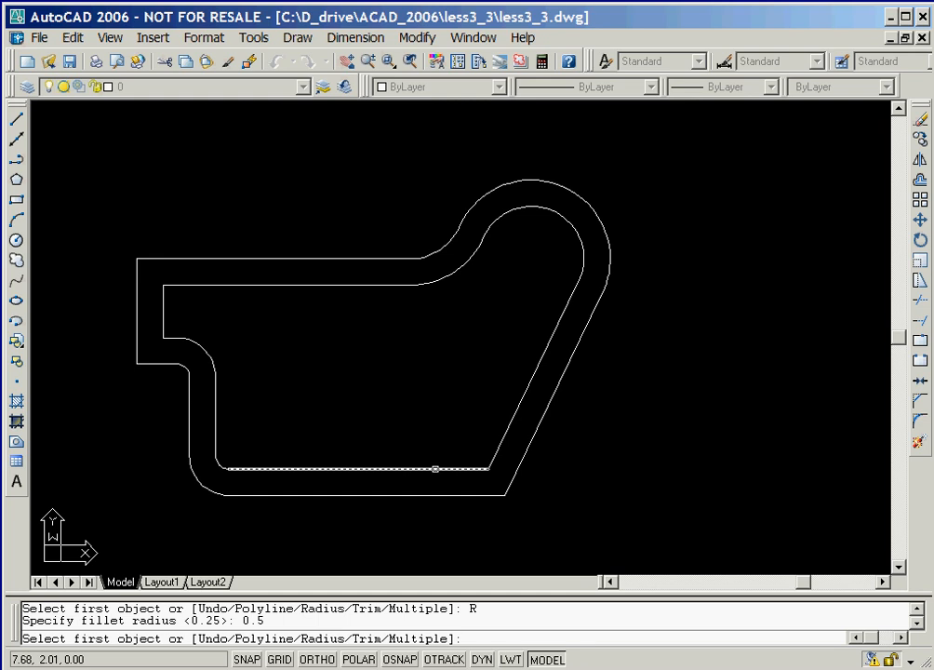
click(435, 468)
click(513, 415)
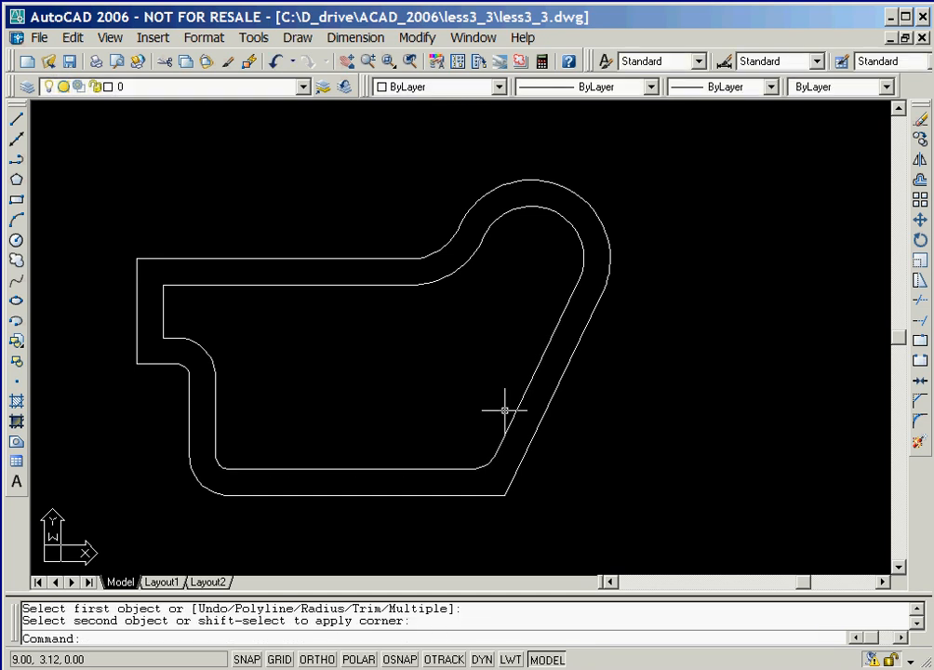
Save the current drawing.
click(40, 37)
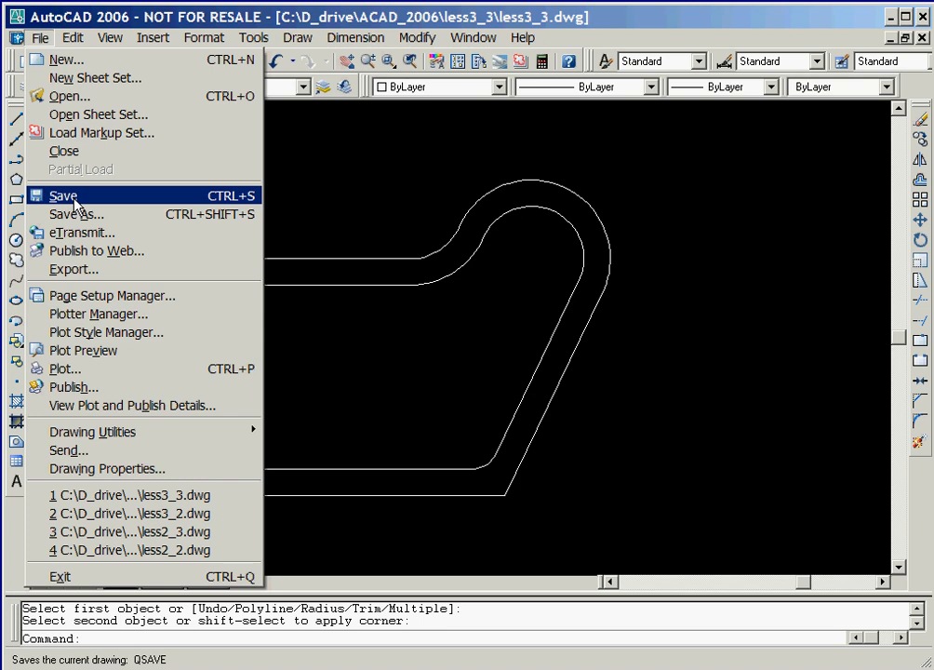